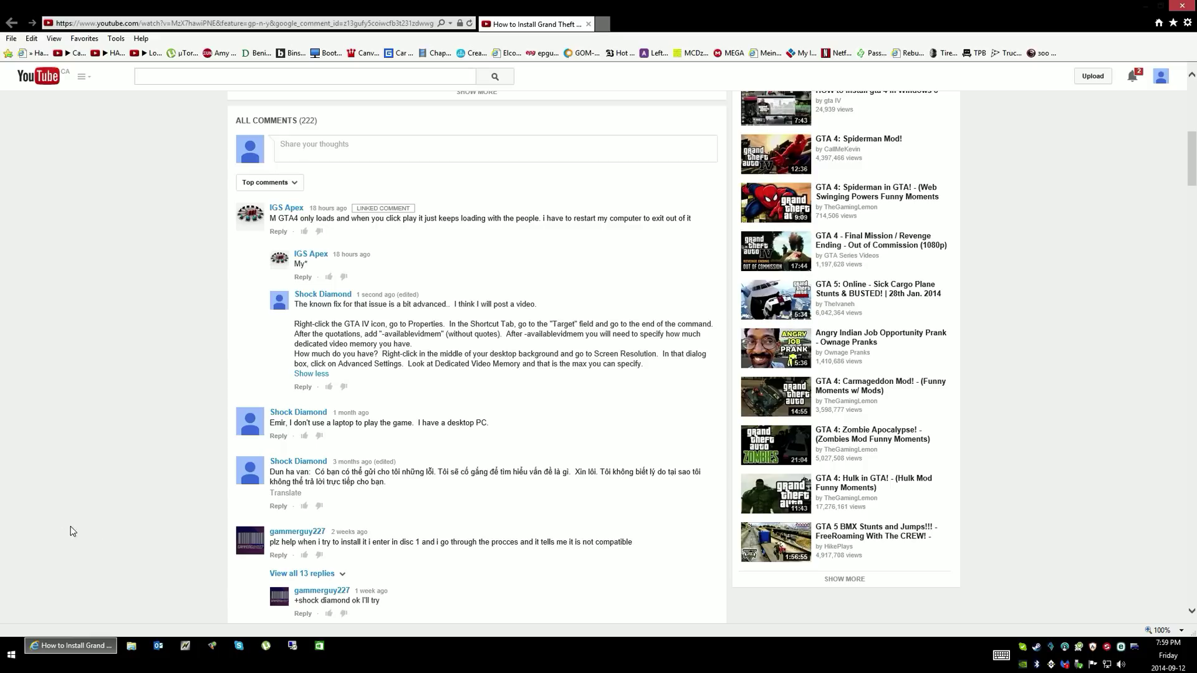
Step: Minimize the YouTube browser so the desktop and its Grand Theft Auto IV shortcut show
{"action": "left_click", "coordinate": [1147, 7]}
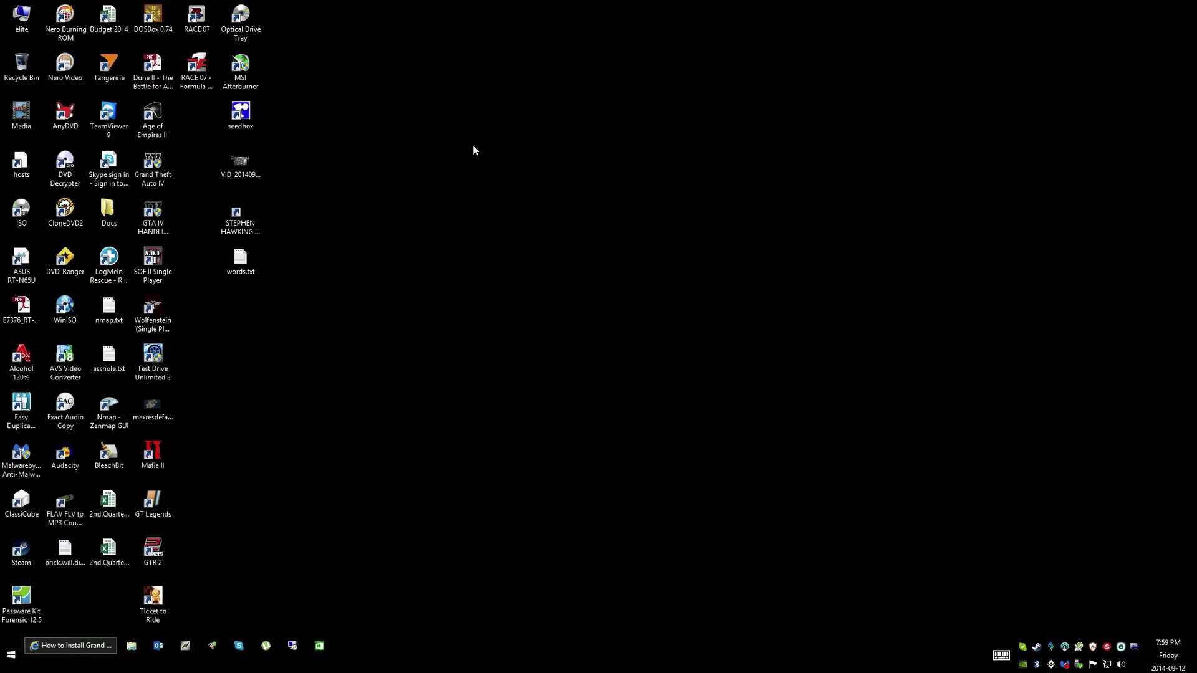
Step: Check the GeForce GTX 650 Ti BOOST adapter details (2048 MB dedicated video memory), then close them
{"action": "right_click", "coordinate": [545, 215]}
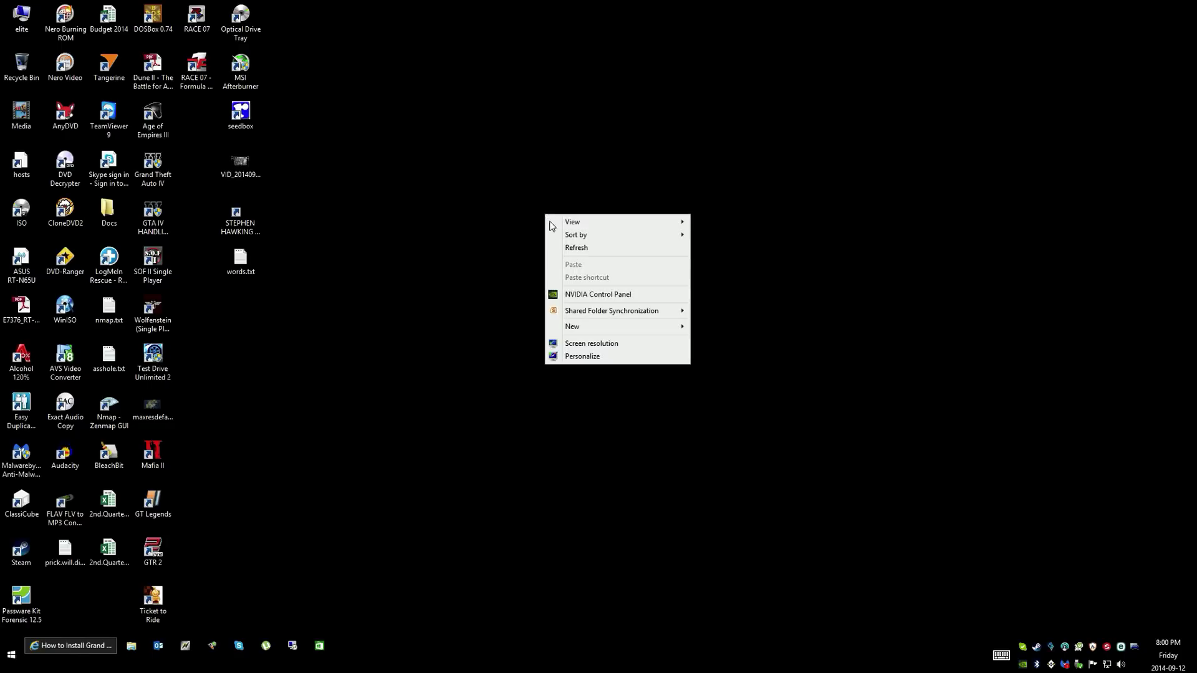
{"action": "left_click", "coordinate": [608, 346]}
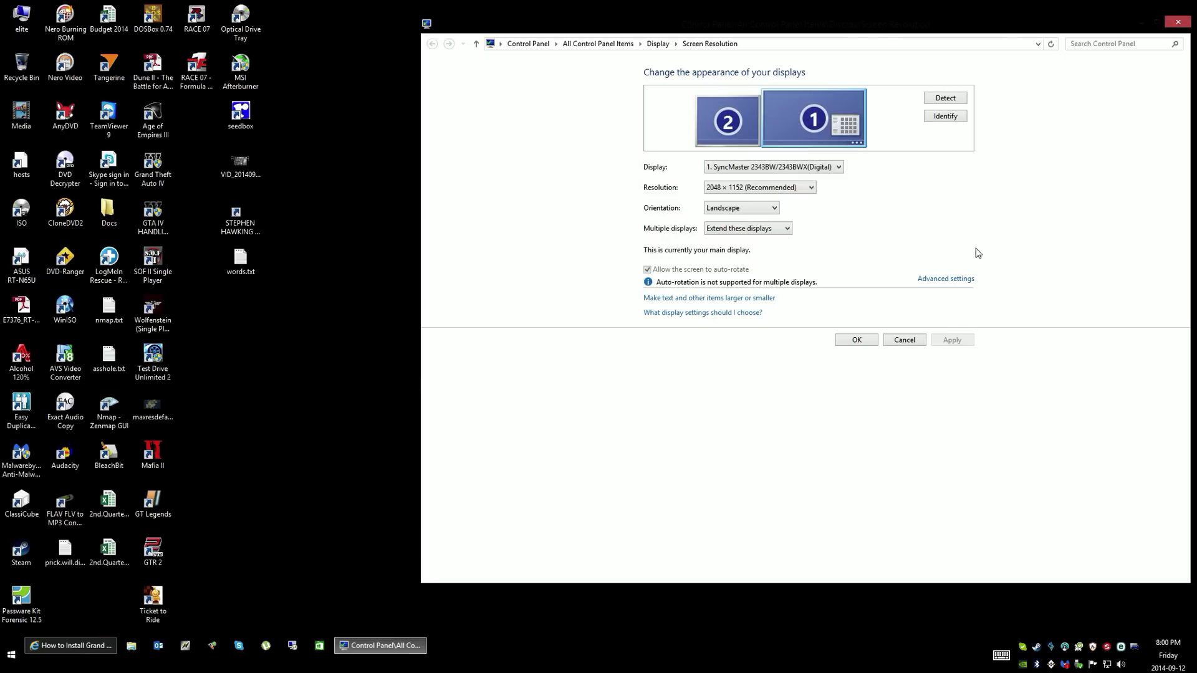
{"action": "left_click", "coordinate": [955, 281]}
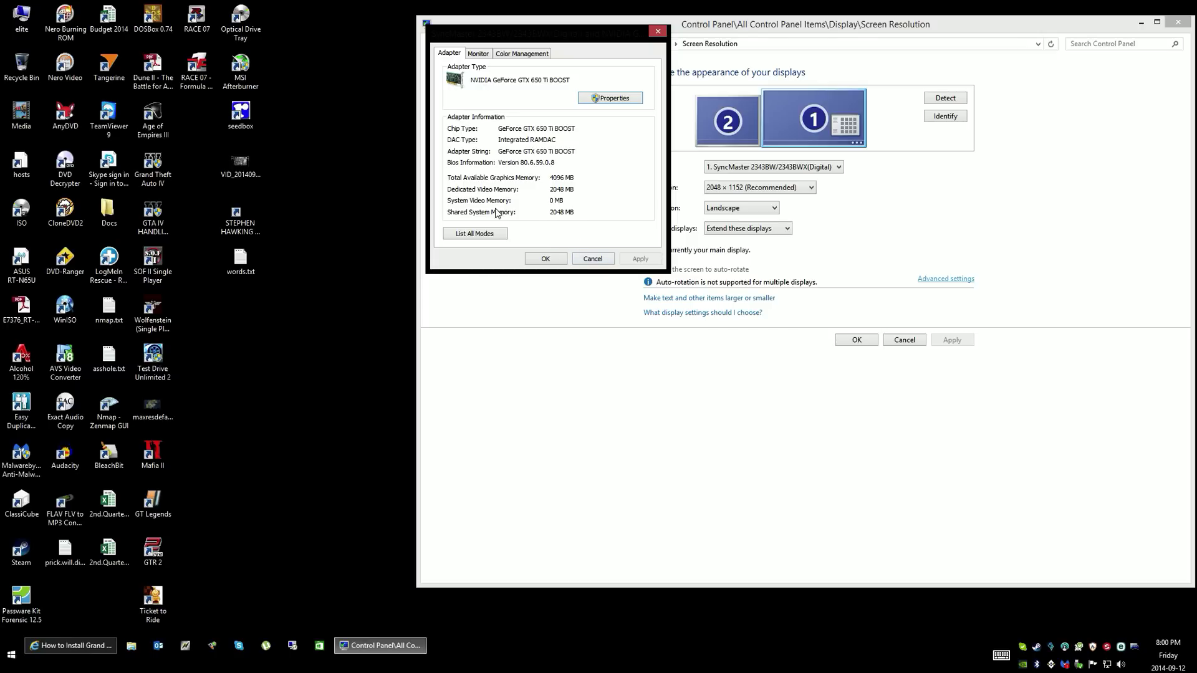
{"action": "left_click", "coordinate": [587, 257]}
Step: Append -availablevidmem 1.0 to the GTA IV shortcut's Target and save it with administrator approval
{"action": "left_click", "coordinate": [1184, 26]}
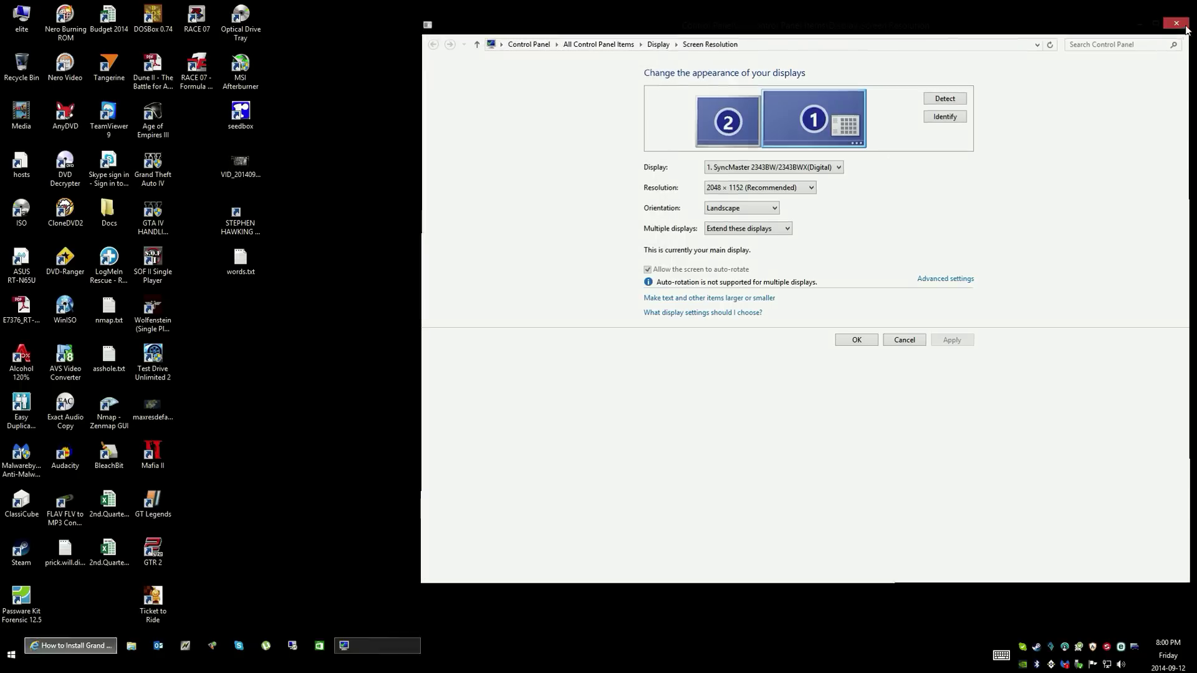
{"action": "right_click", "coordinate": [151, 163]}
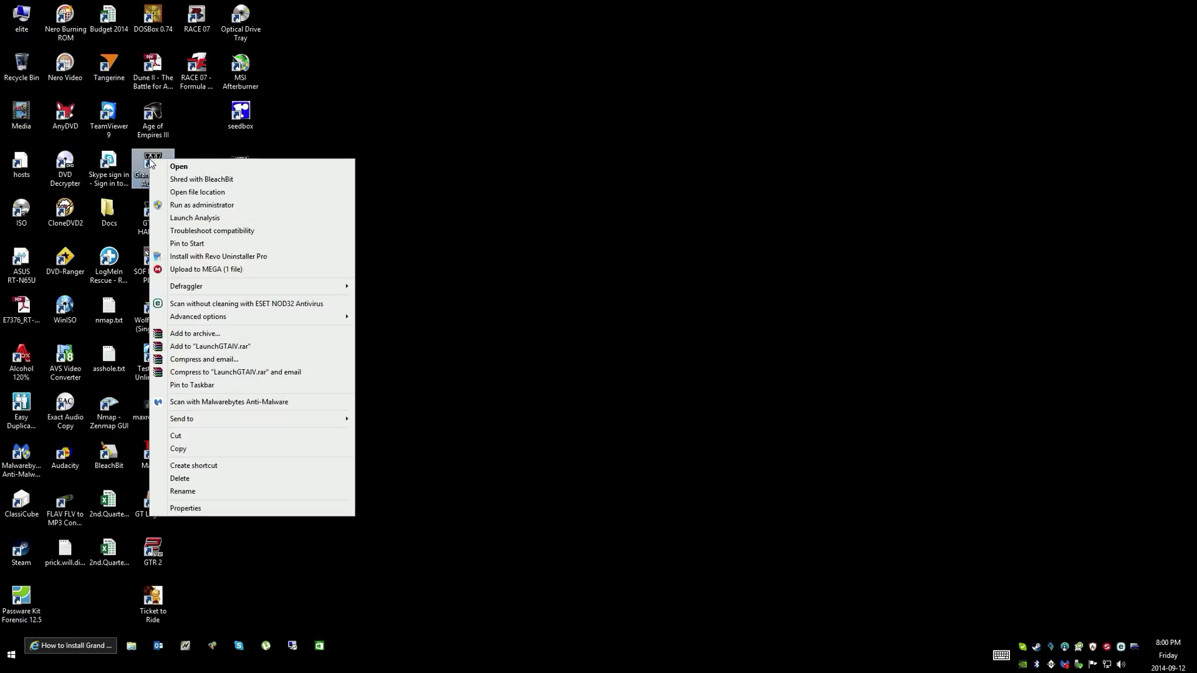
{"action": "left_click", "coordinate": [193, 508]}
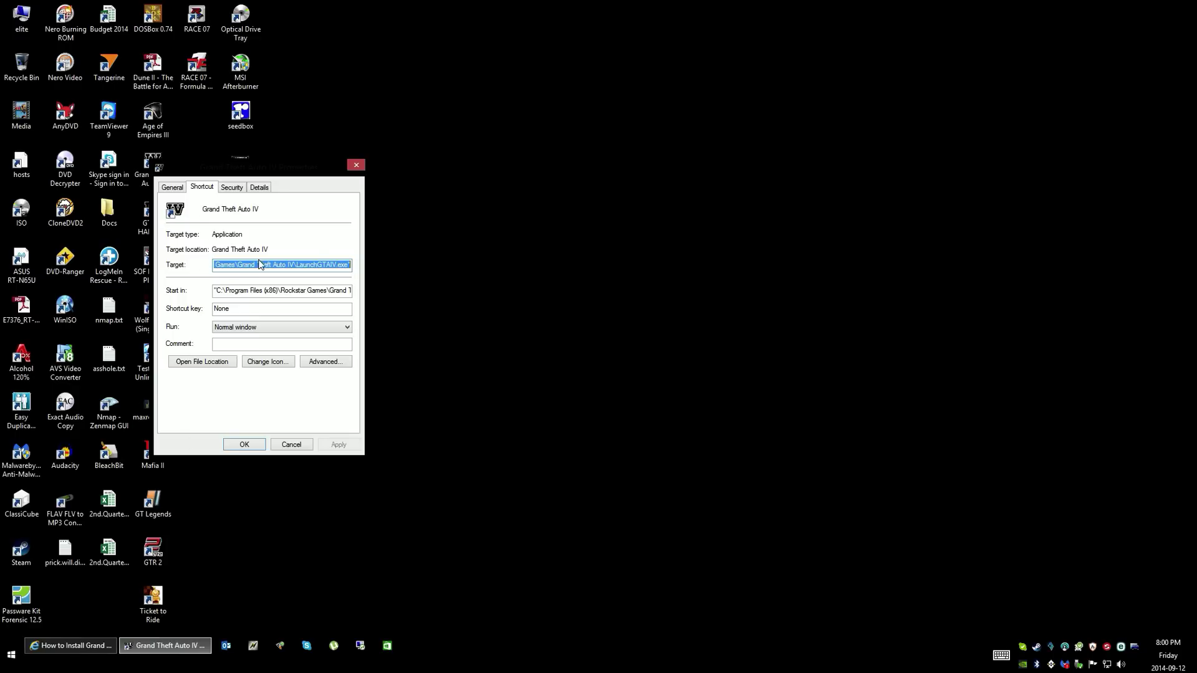
{"action": "key", "text": "End"}
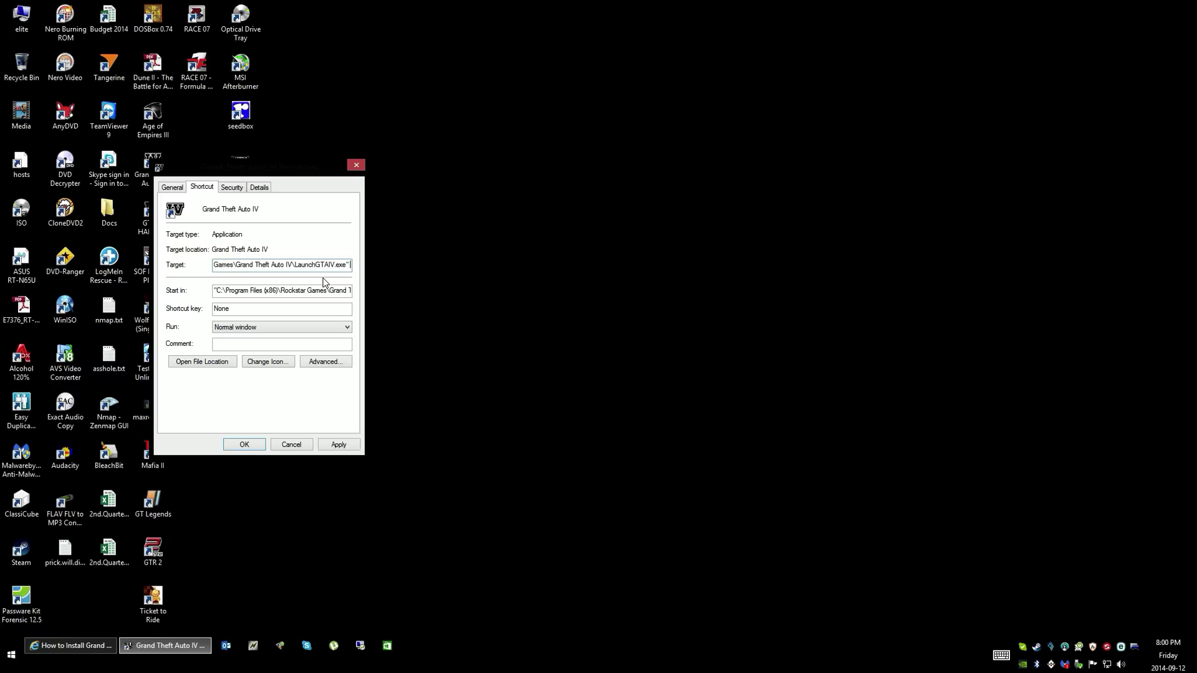
{"action": "type", "text": "-availablevidmem 1.0"}
{"action": "left_click", "coordinate": [243, 445]}
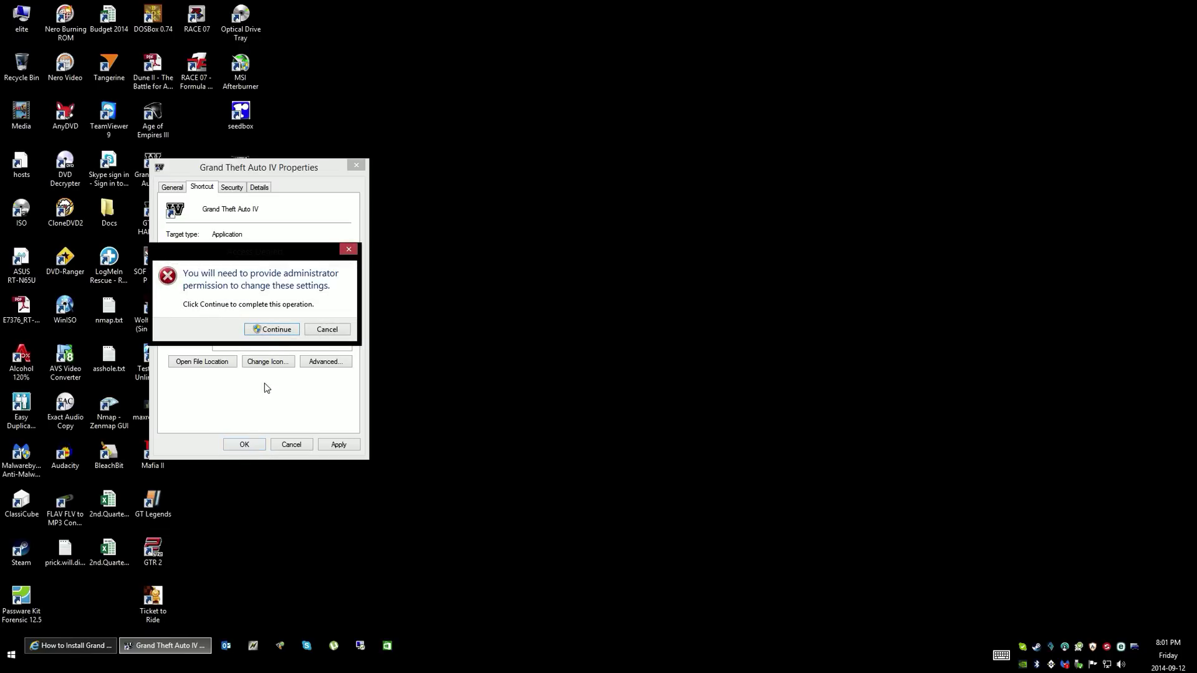
{"action": "left_click", "coordinate": [277, 327]}
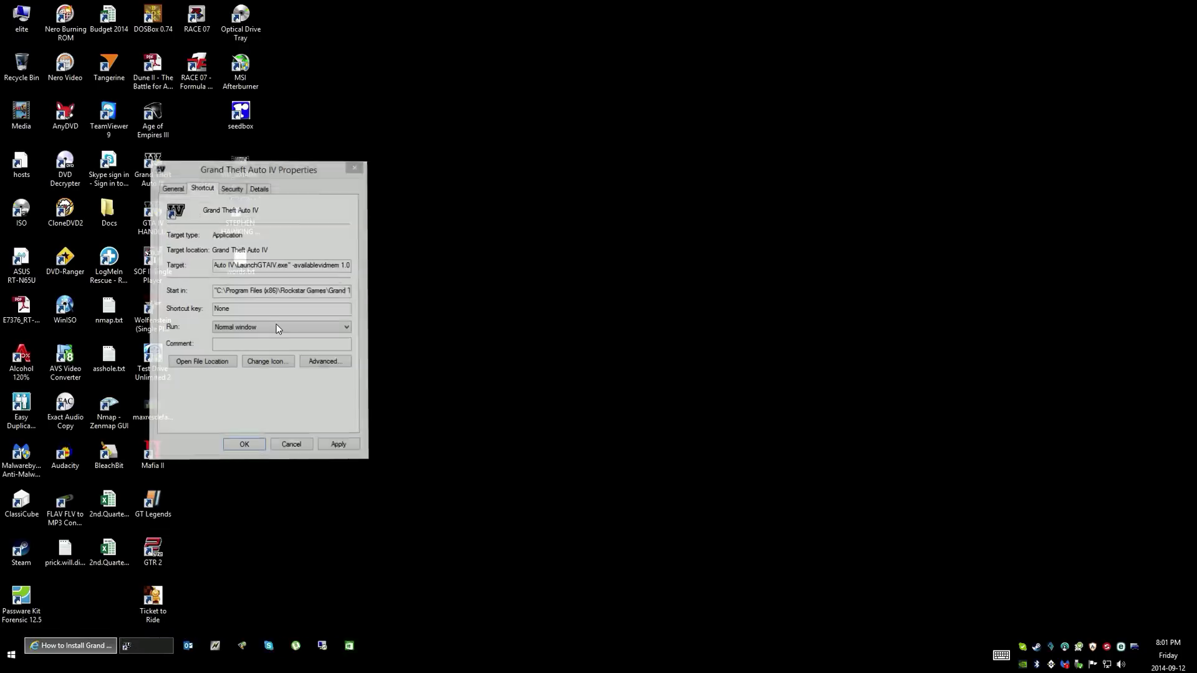
{"action": "left_click", "coordinate": [153, 162]}
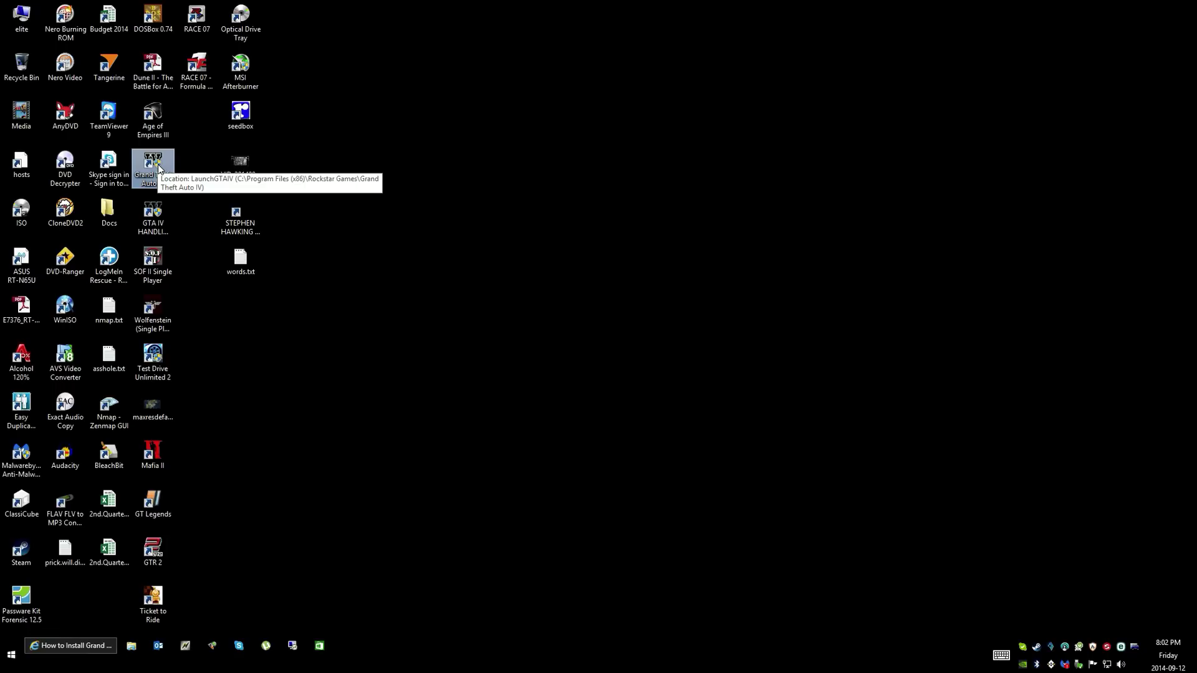
Step: Change the GTA IV shortcut's -availablevidmem value from 1.0 to 2.0 and save with administrator approval
{"action": "right_click", "coordinate": [155, 167]}
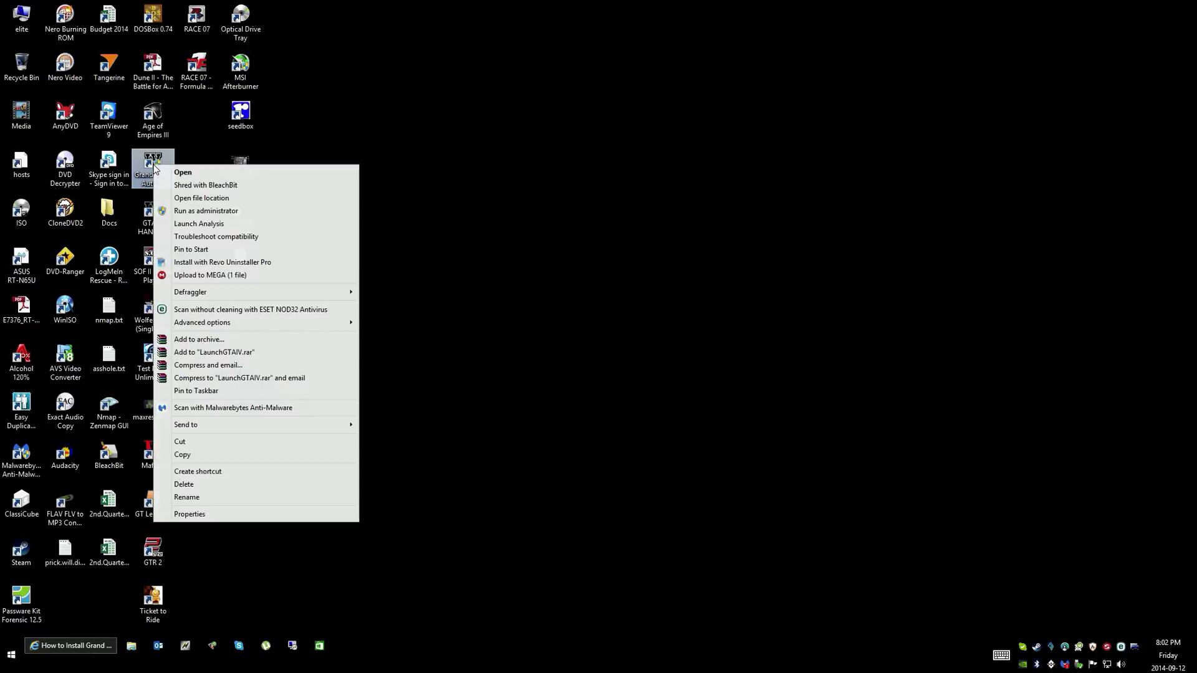
{"action": "left_click", "coordinate": [223, 515]}
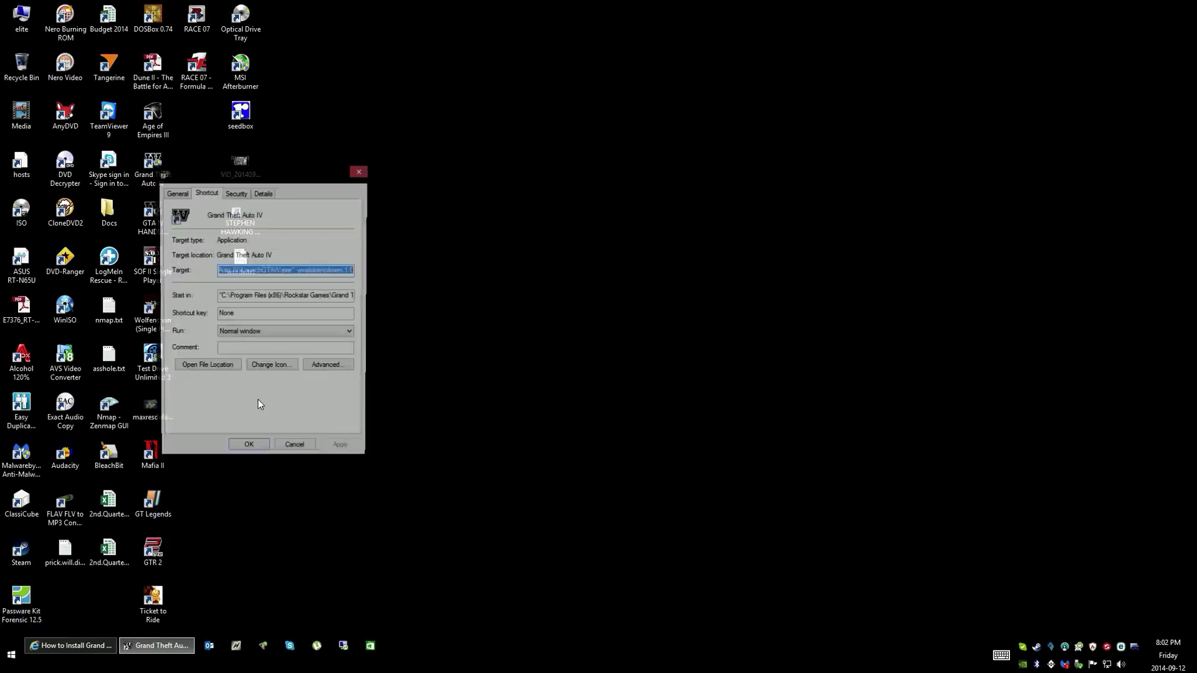
{"action": "left_click", "coordinate": [350, 271]}
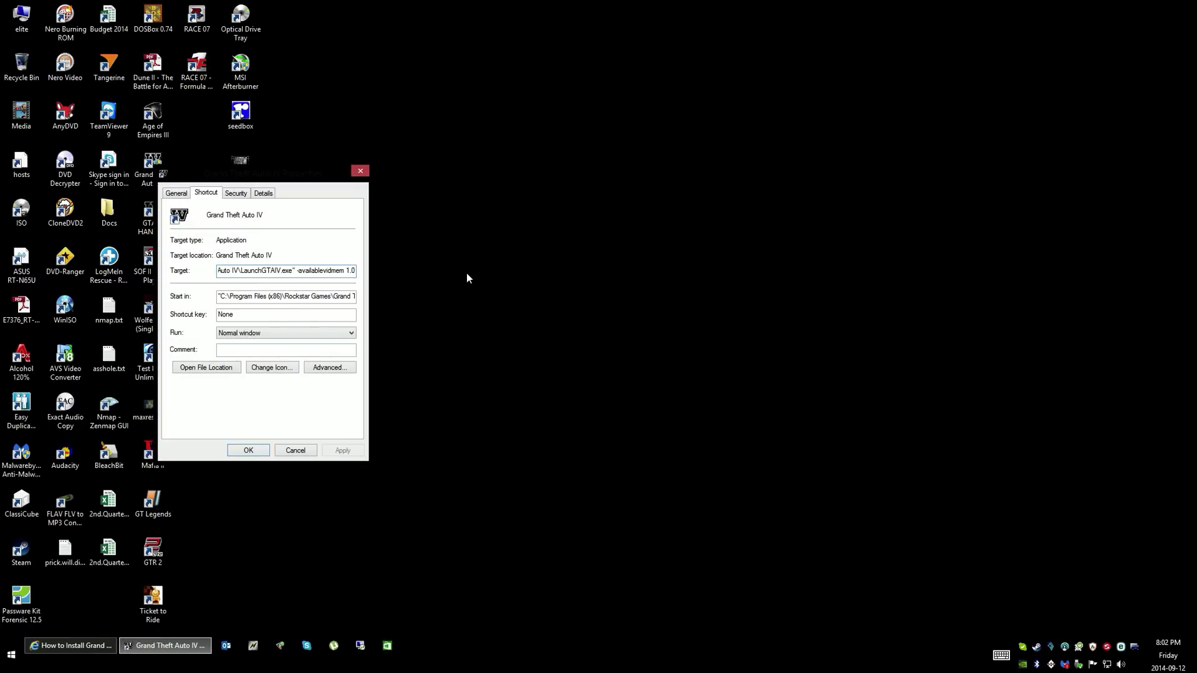
{"action": "key", "text": "BackSpace"}
{"action": "key", "text": "BackSpace"}
{"action": "key", "text": "BackSpace"}
{"action": "type", "text": "2"}
{"action": "type", "text": "."}
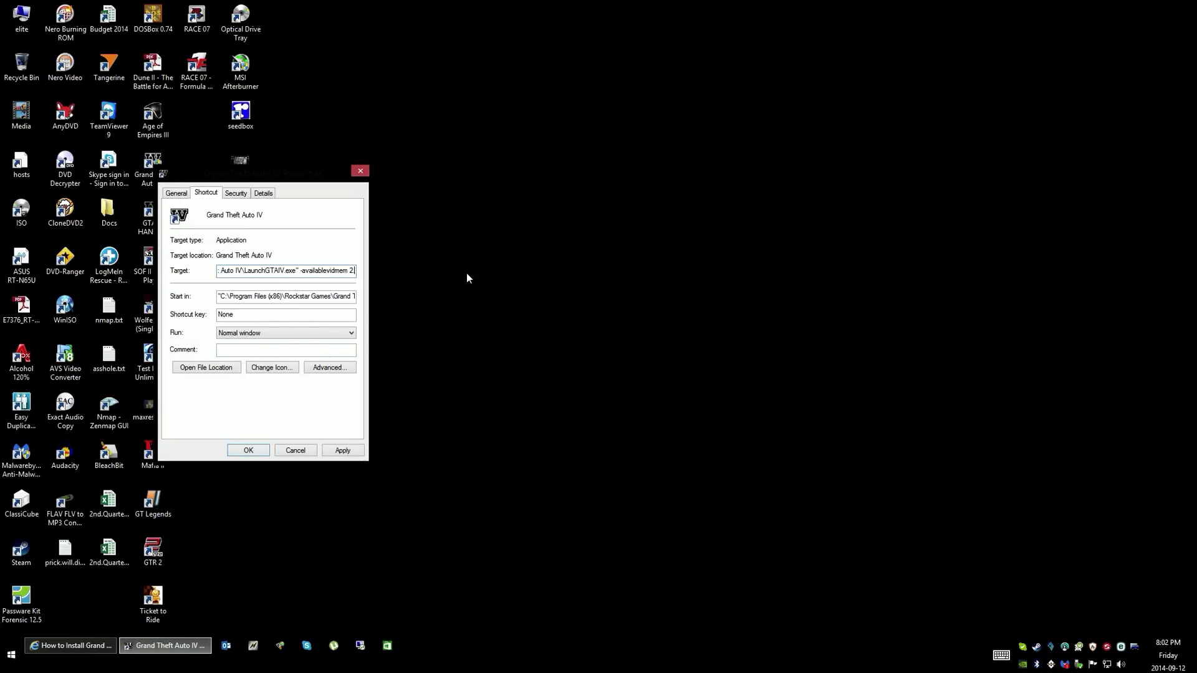
{"action": "type", "text": "0"}
{"action": "left_click", "coordinate": [257, 450]}
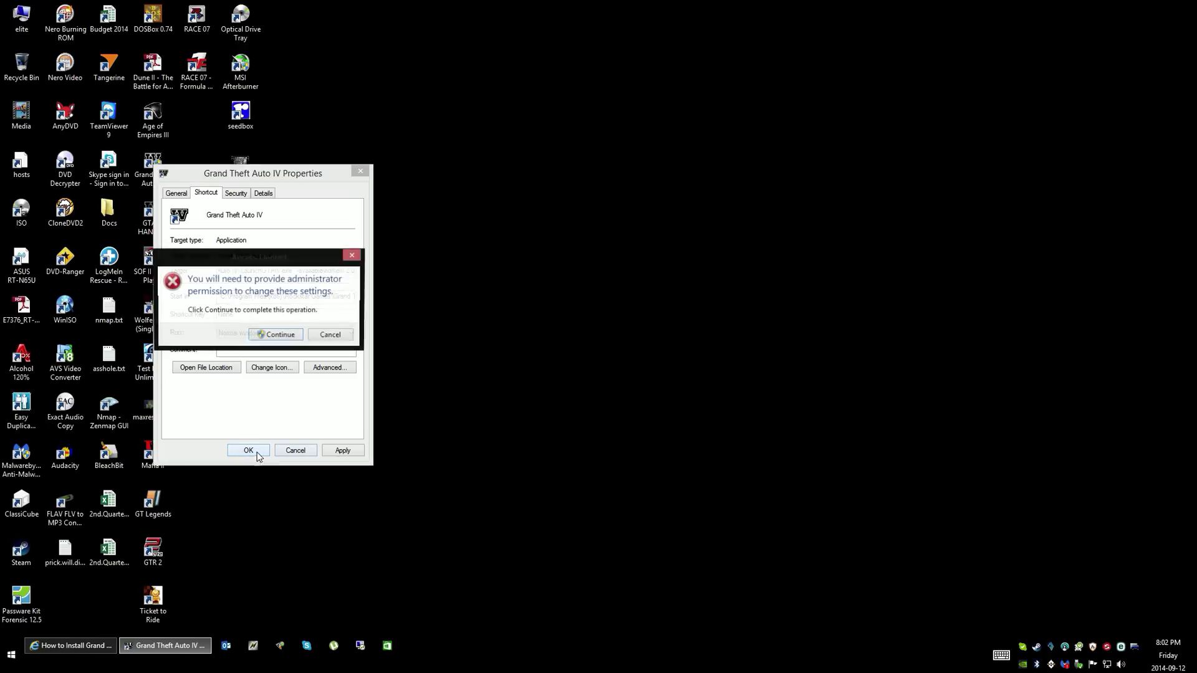
{"action": "left_click", "coordinate": [282, 336]}
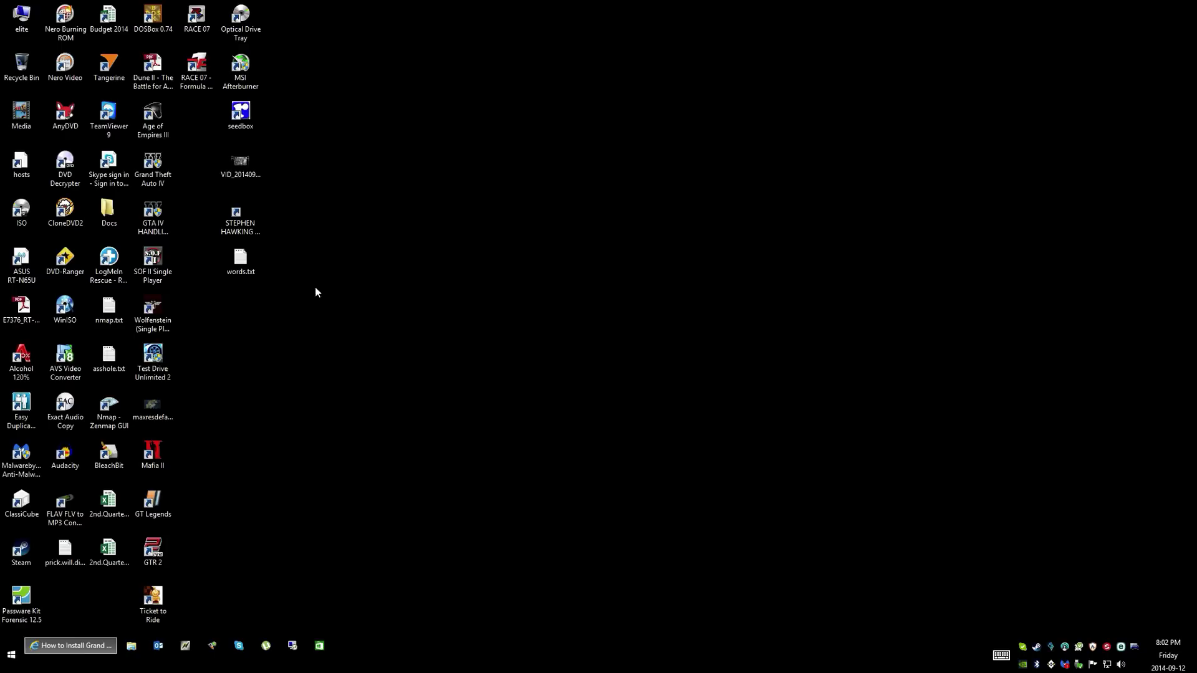
{"action": "left_click", "coordinate": [163, 167]}
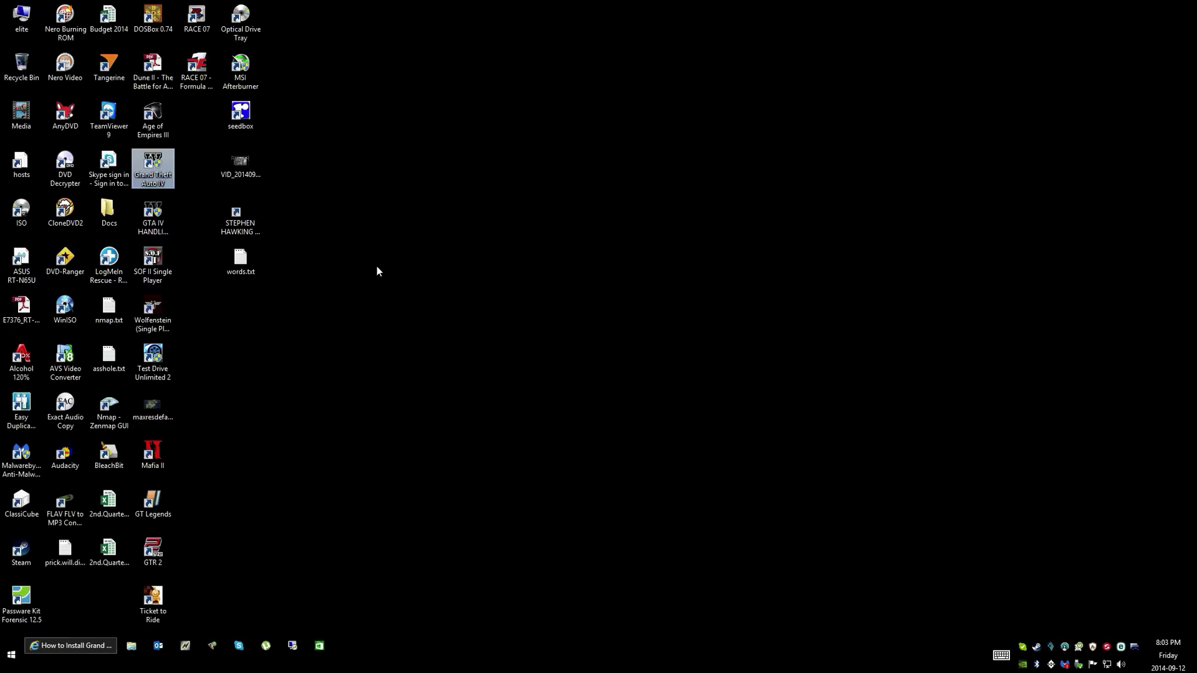
{"action": "right_click", "coordinate": [155, 168]}
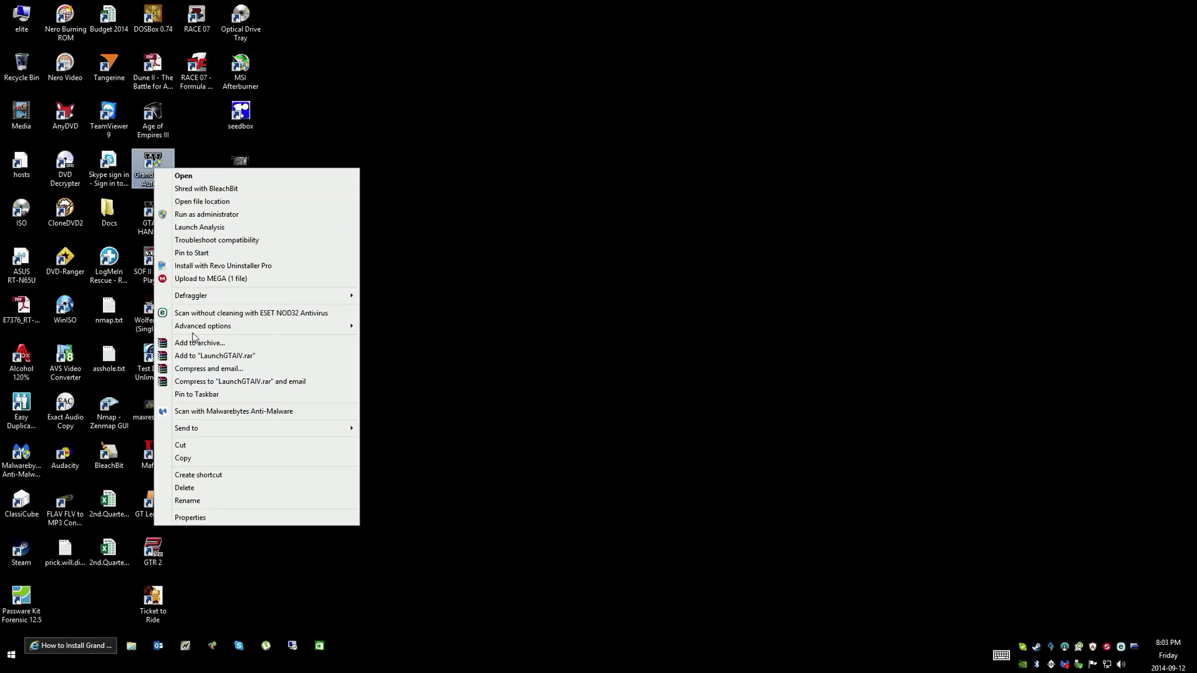
Step: In the GTA IV shortcut's Properties, replace the trailing 2.0 in Target with 3.0
{"action": "left_click", "coordinate": [240, 516]}
{"action": "left_click", "coordinate": [294, 272]}
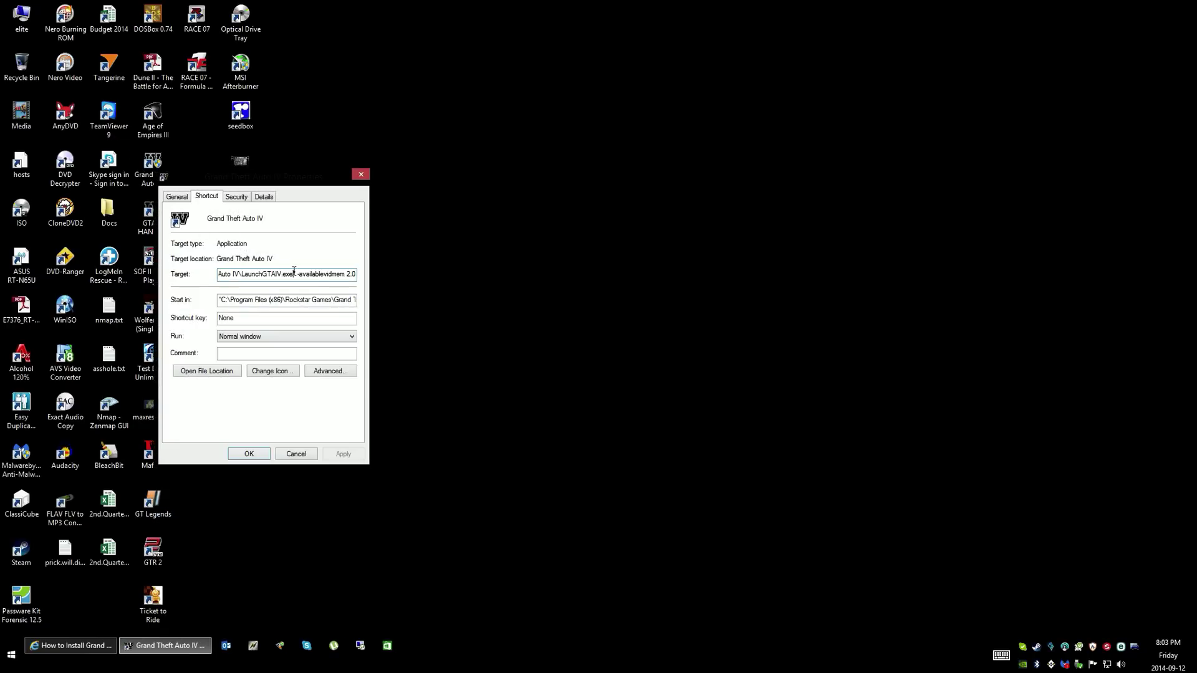
{"action": "key", "text": "Delete"}
{"action": "key", "text": "Delete"}
{"action": "key", "text": "Delete"}
{"action": "type", "text": "3.0"}
{"action": "right_click", "coordinate": [763, 158]}
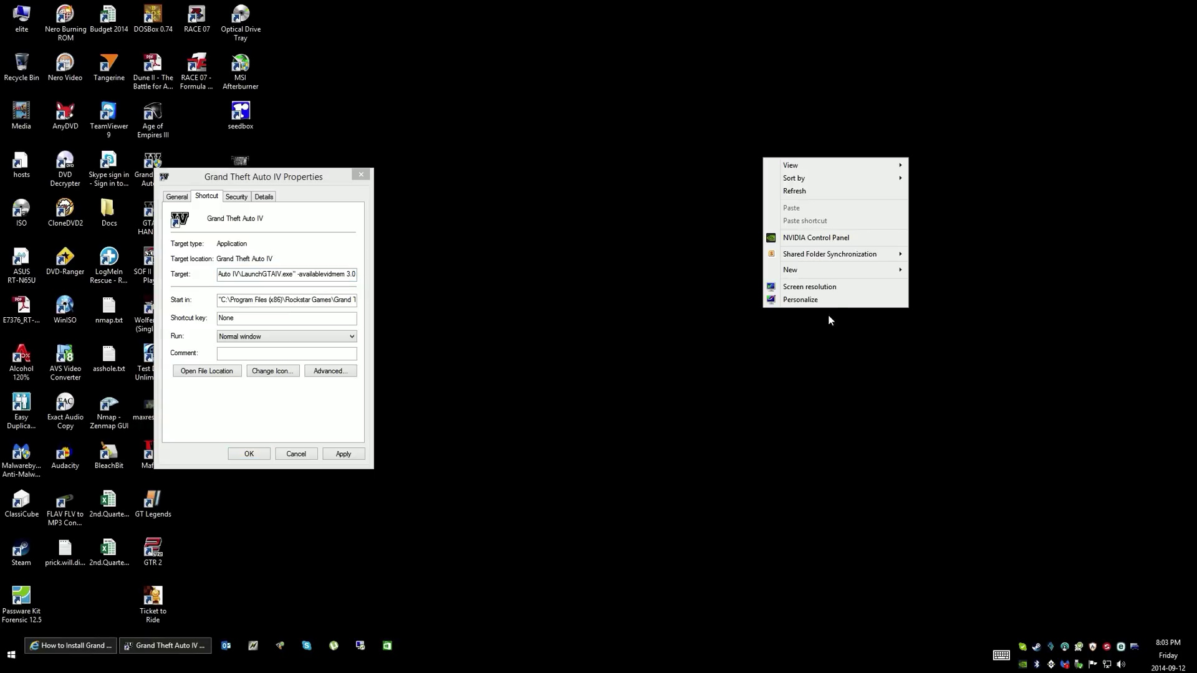
{"action": "left_click", "coordinate": [832, 288]}
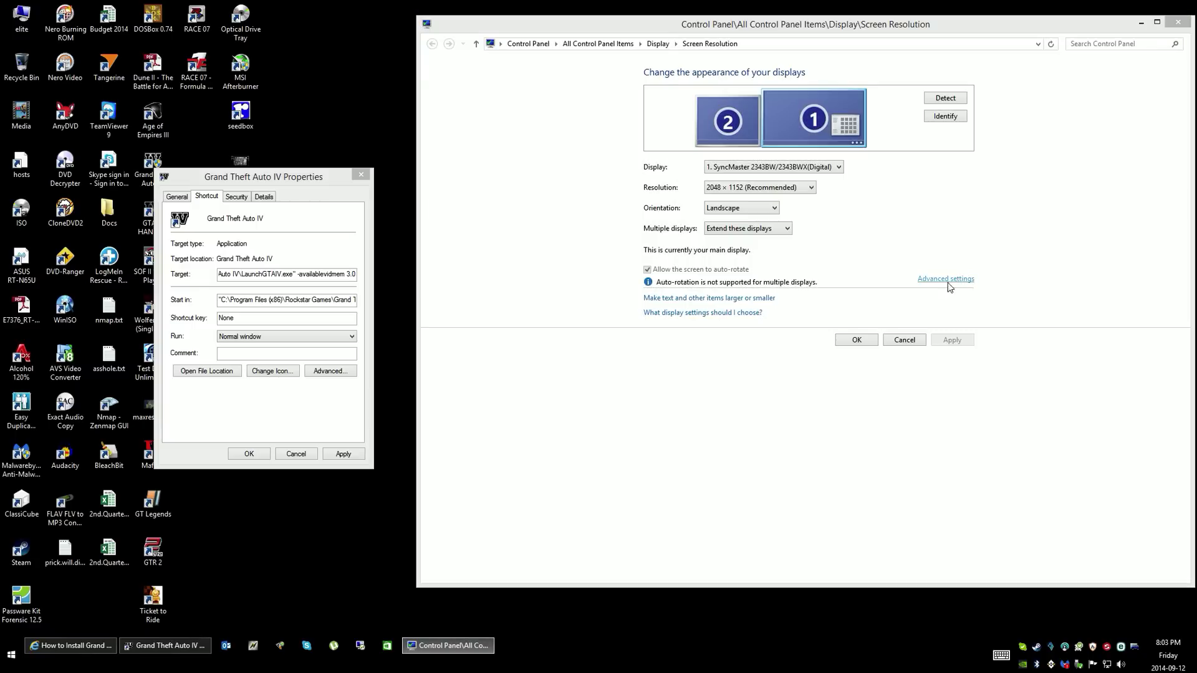
{"action": "left_click", "coordinate": [946, 280]}
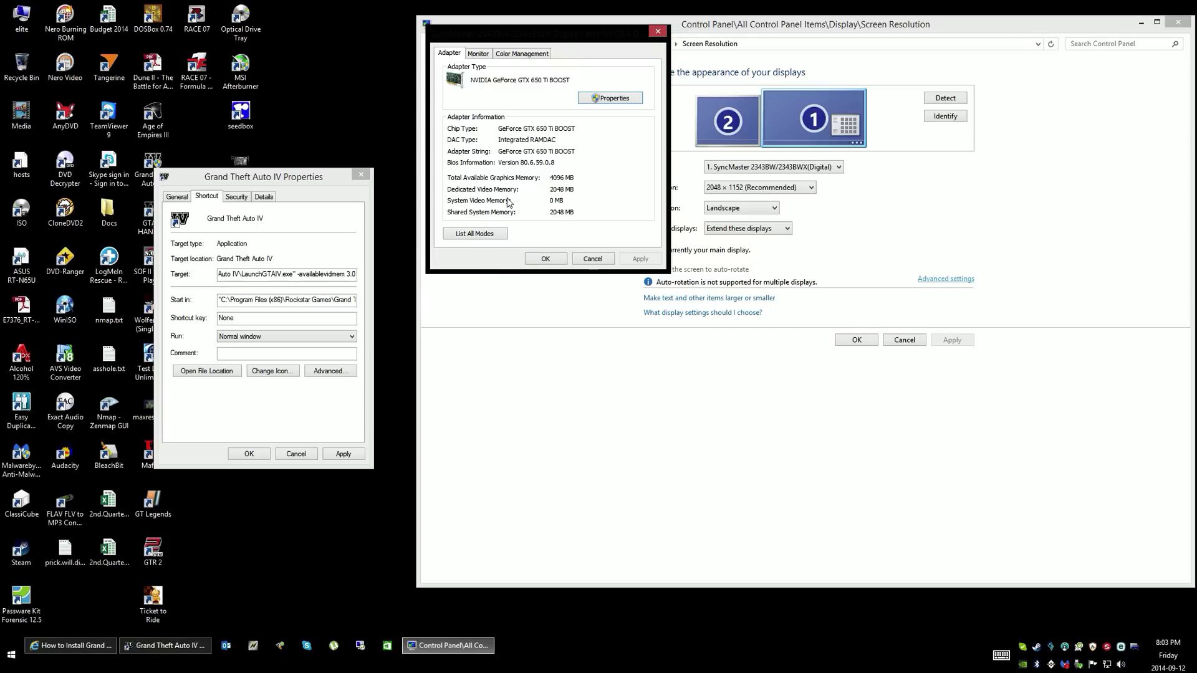
{"action": "left_click", "coordinate": [595, 258]}
Step: Delete -availablevidmem 3.0 from the GTA IV Target and save with administrator approval
{"action": "left_click", "coordinate": [1183, 23]}
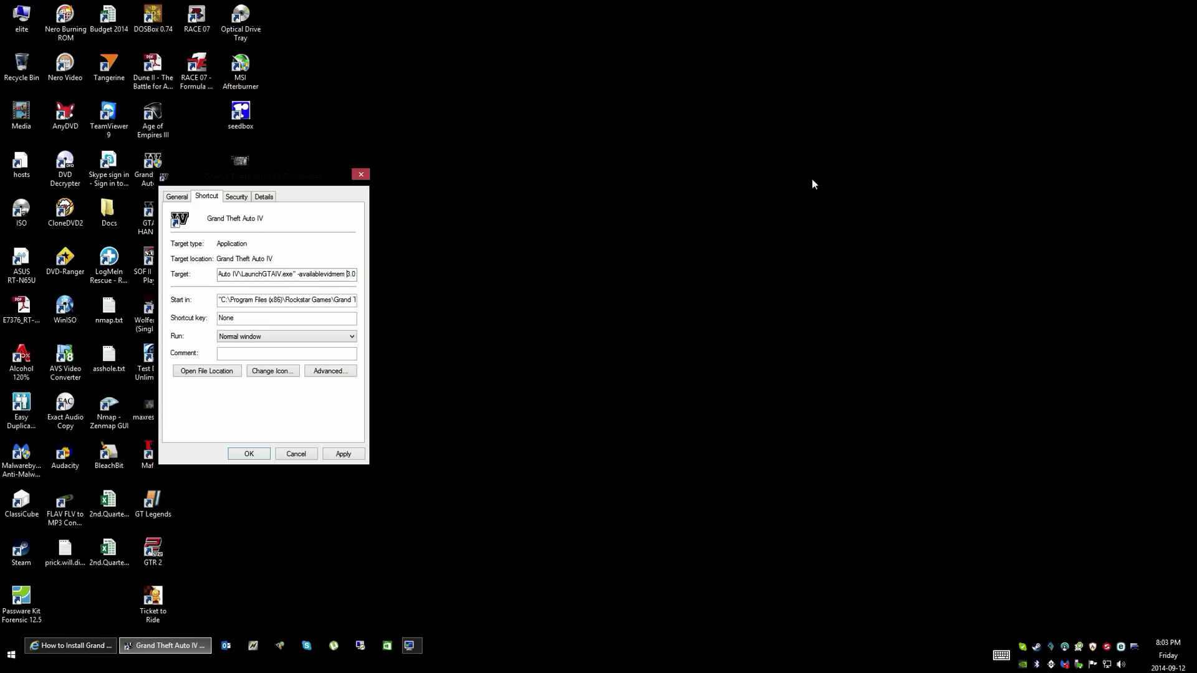
{"action": "left_click_drag", "start_coordinate": [297, 274], "coordinate": [517, 290]}
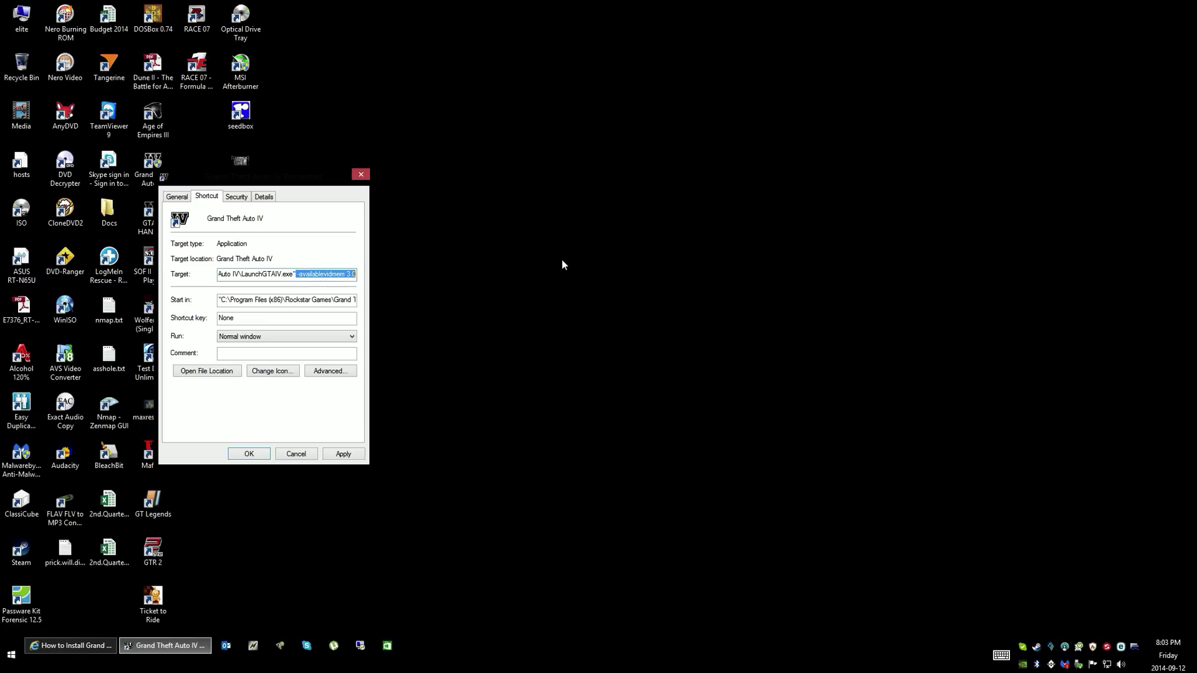
{"action": "key", "text": "BackSpace"}
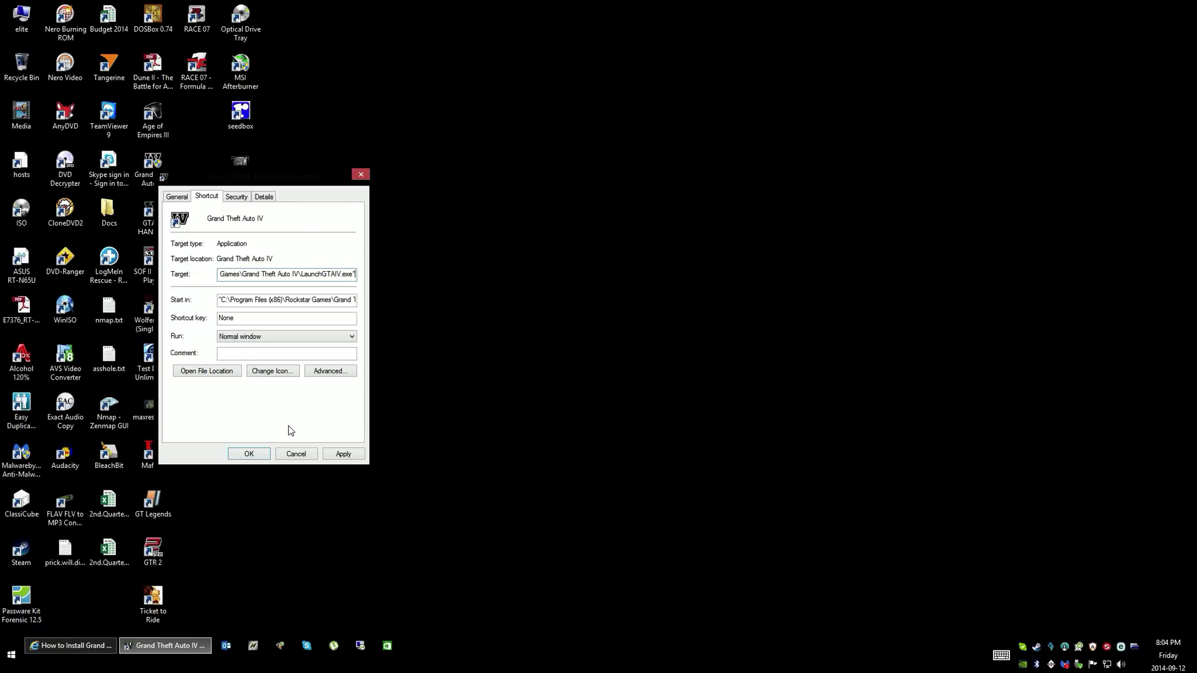
{"action": "left_click", "coordinate": [265, 457]}
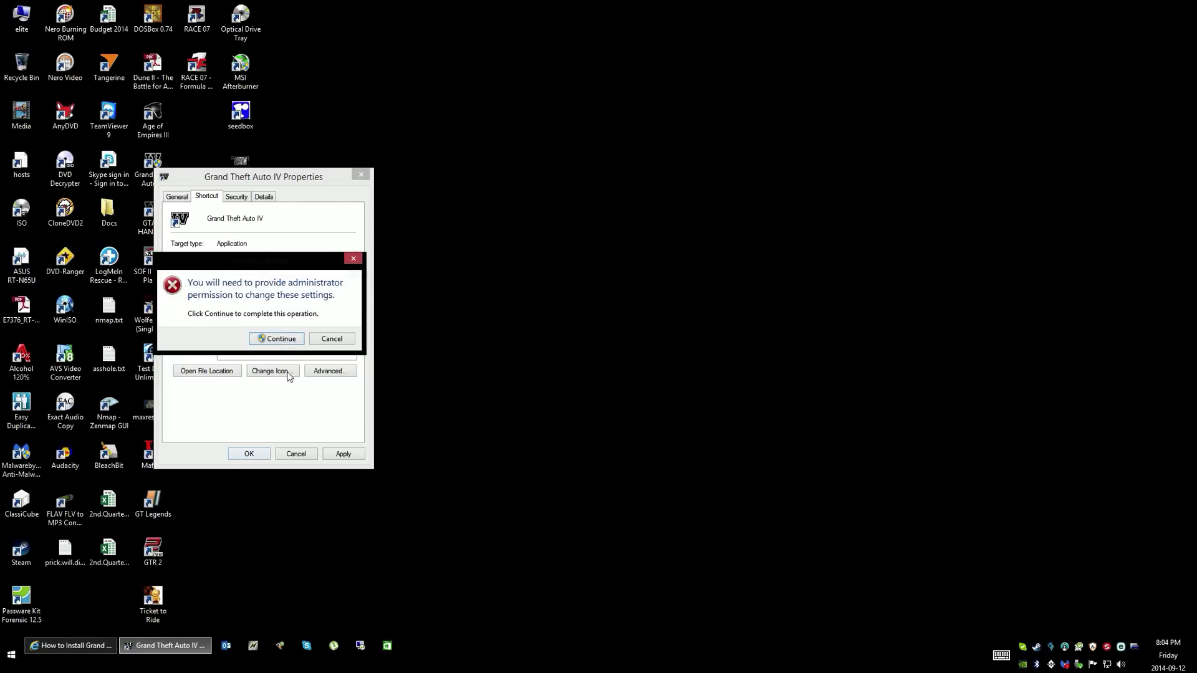
{"action": "left_click", "coordinate": [279, 336]}
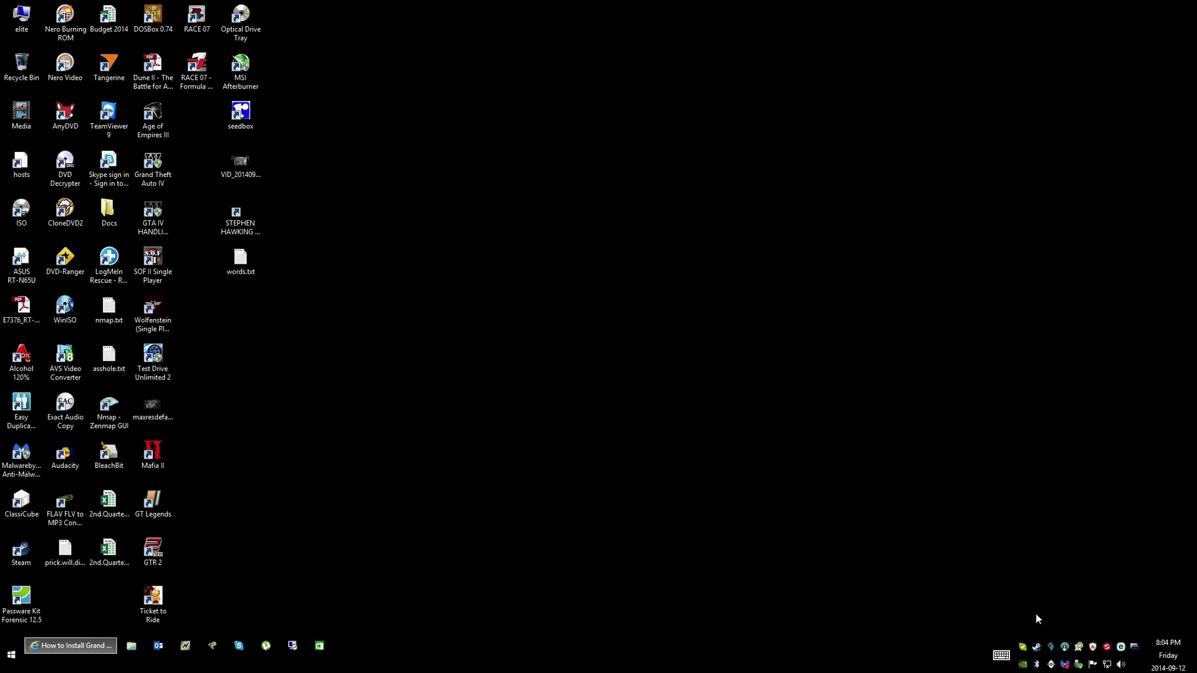
Step: Launch Steam from the tray and open the Library on RACE 07's page
{"action": "double_click", "coordinate": [1038, 648]}
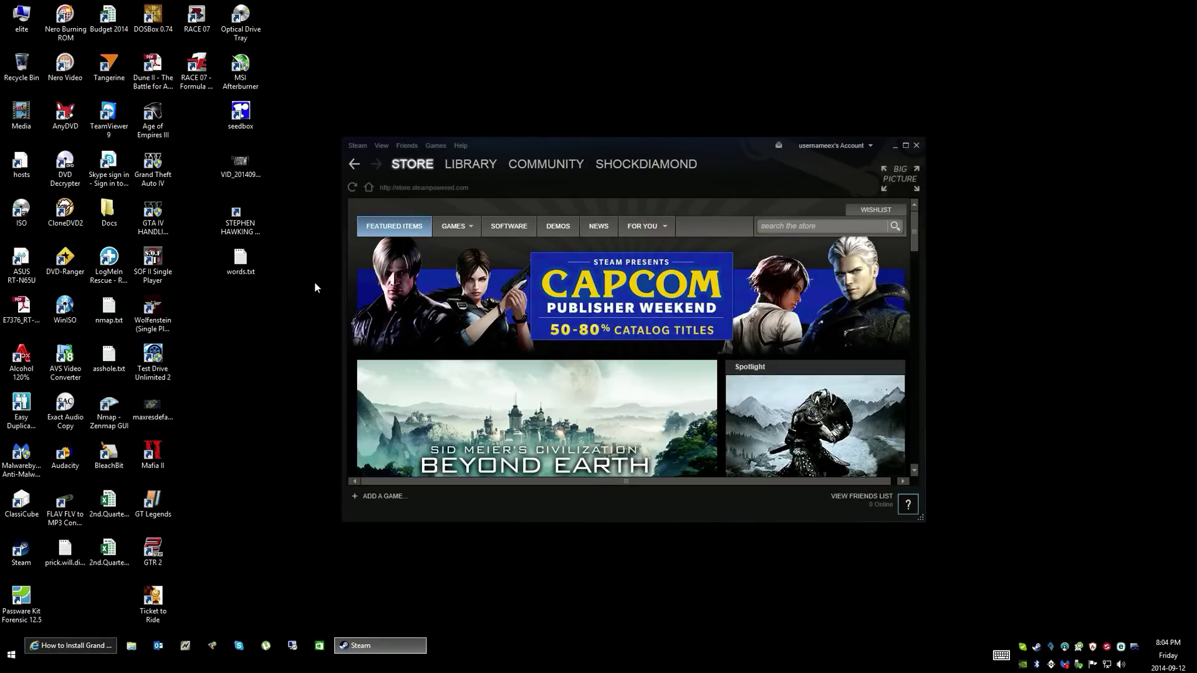
{"action": "left_click", "coordinate": [468, 170]}
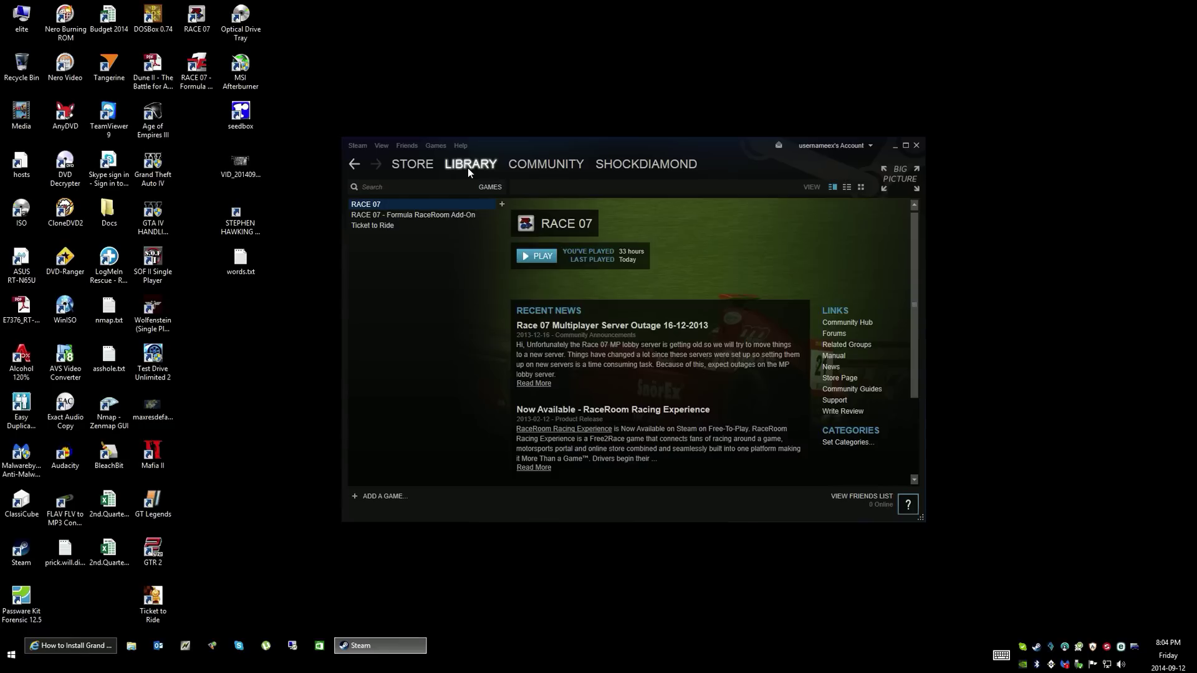
{"action": "right_click", "coordinate": [372, 204]}
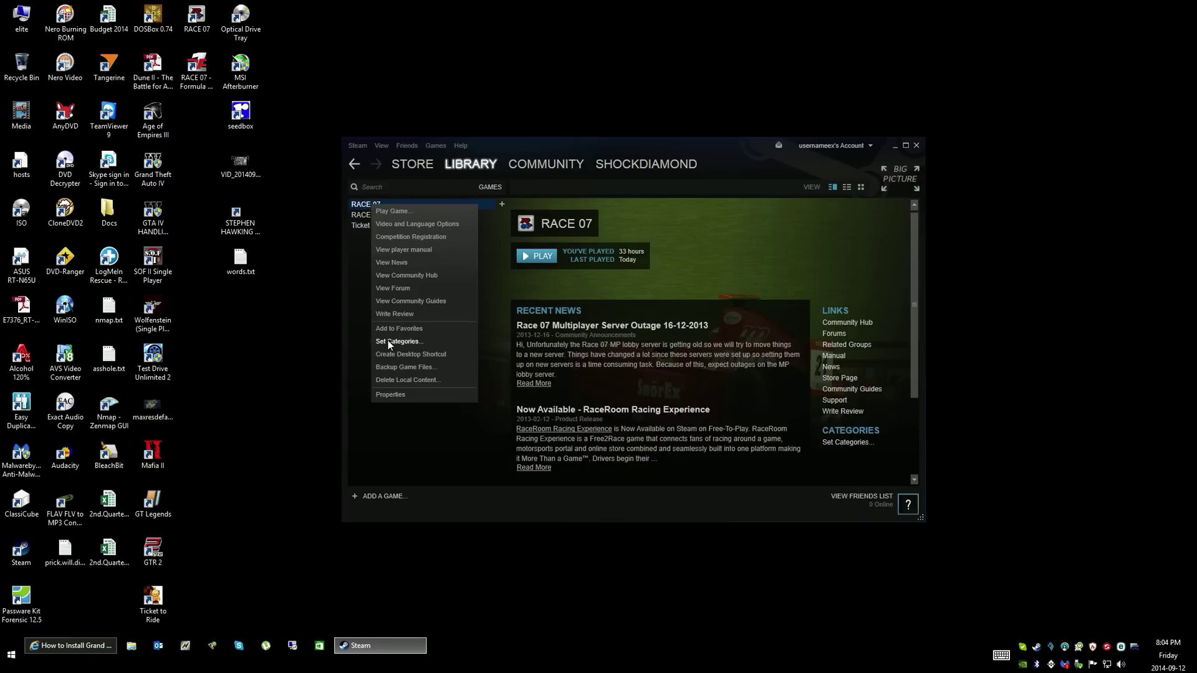
Step: Give RACE 07 the launch options -nomemrestric -norestriction and close its Properties
{"action": "left_click", "coordinate": [397, 397]}
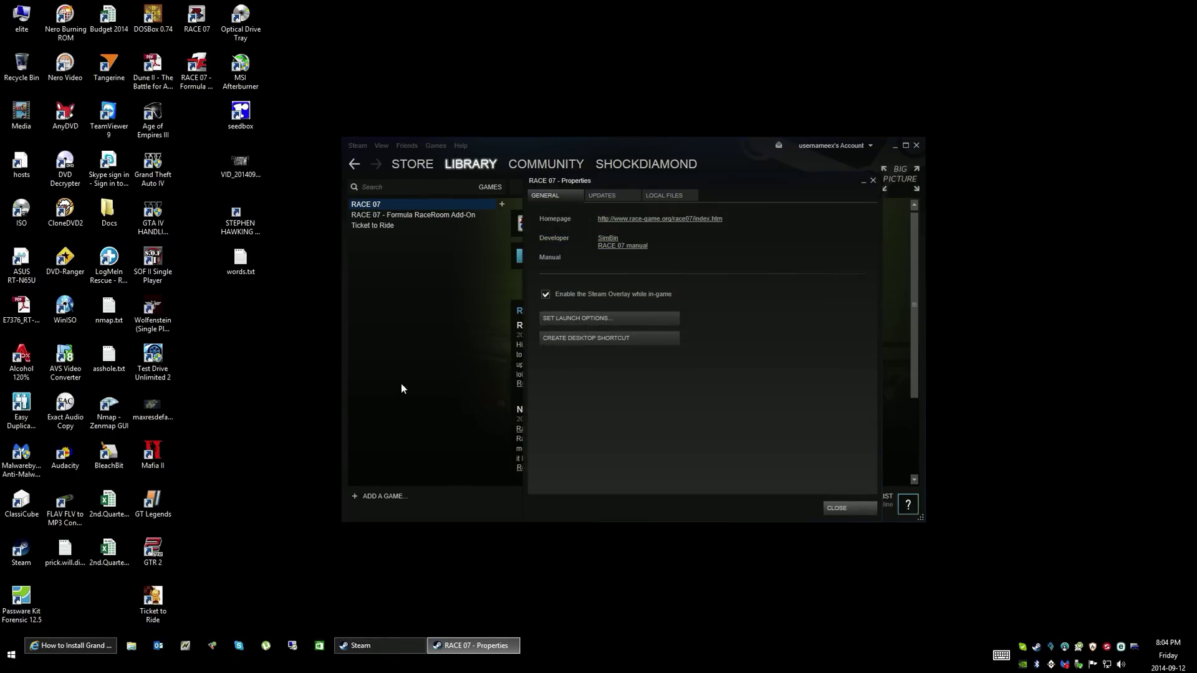
{"action": "left_click", "coordinate": [589, 321]}
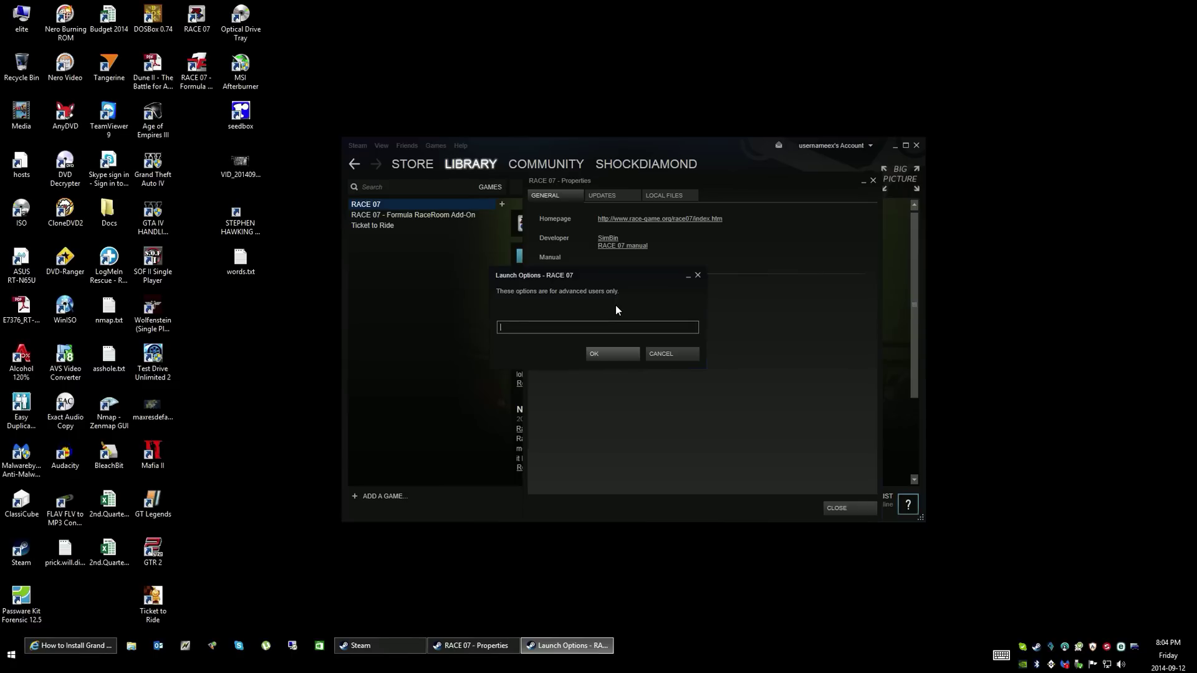
{"action": "type", "text": "nomemrestric -norestriction"}
{"action": "left_click", "coordinate": [601, 355]}
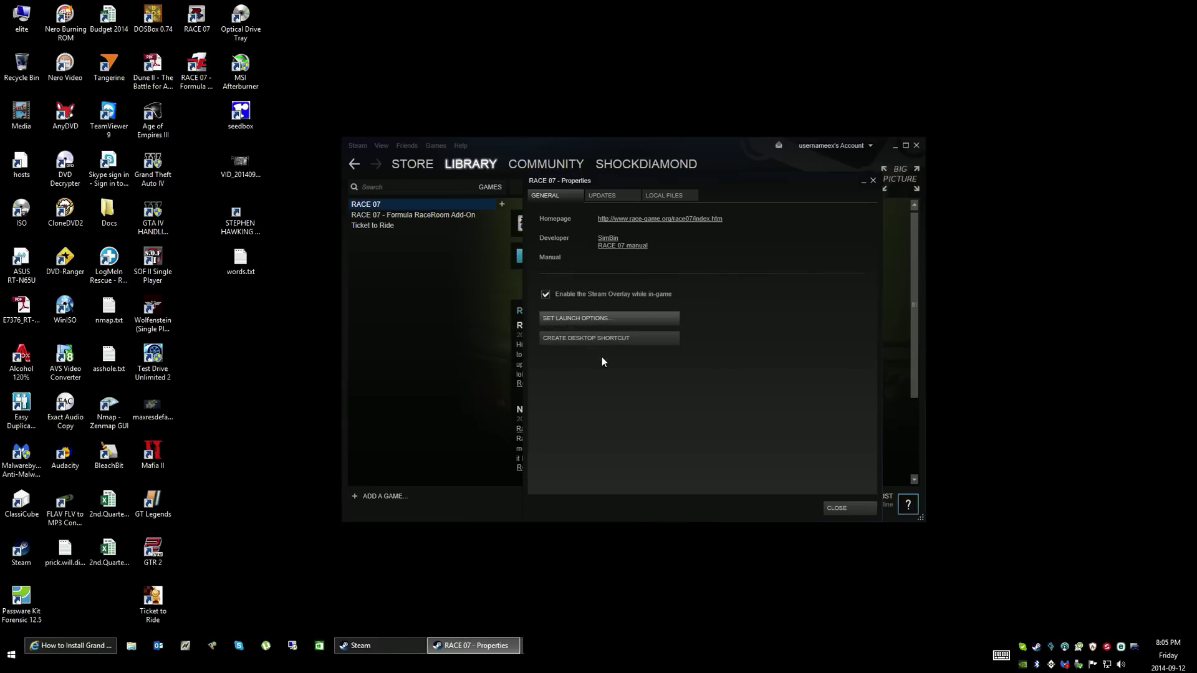
{"action": "left_click", "coordinate": [846, 508]}
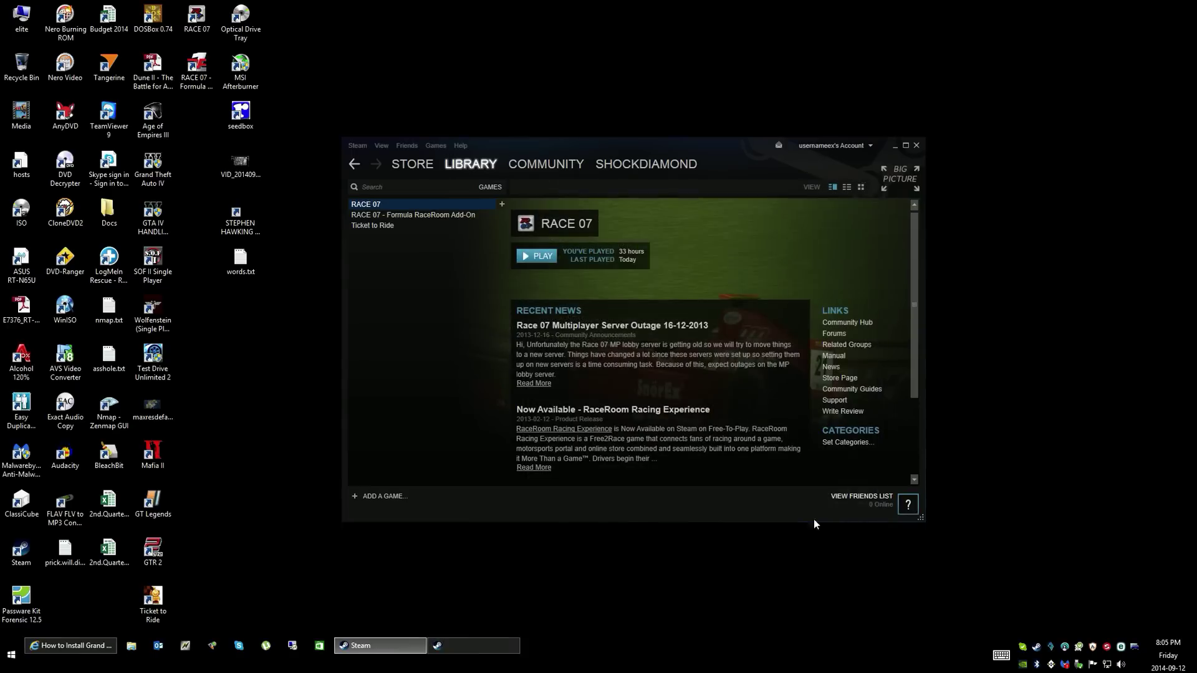
{"action": "right_click", "coordinate": [399, 204]}
Step: Empty RACE 07's launch options and close the main Steam library window
{"action": "left_click", "coordinate": [425, 394]}
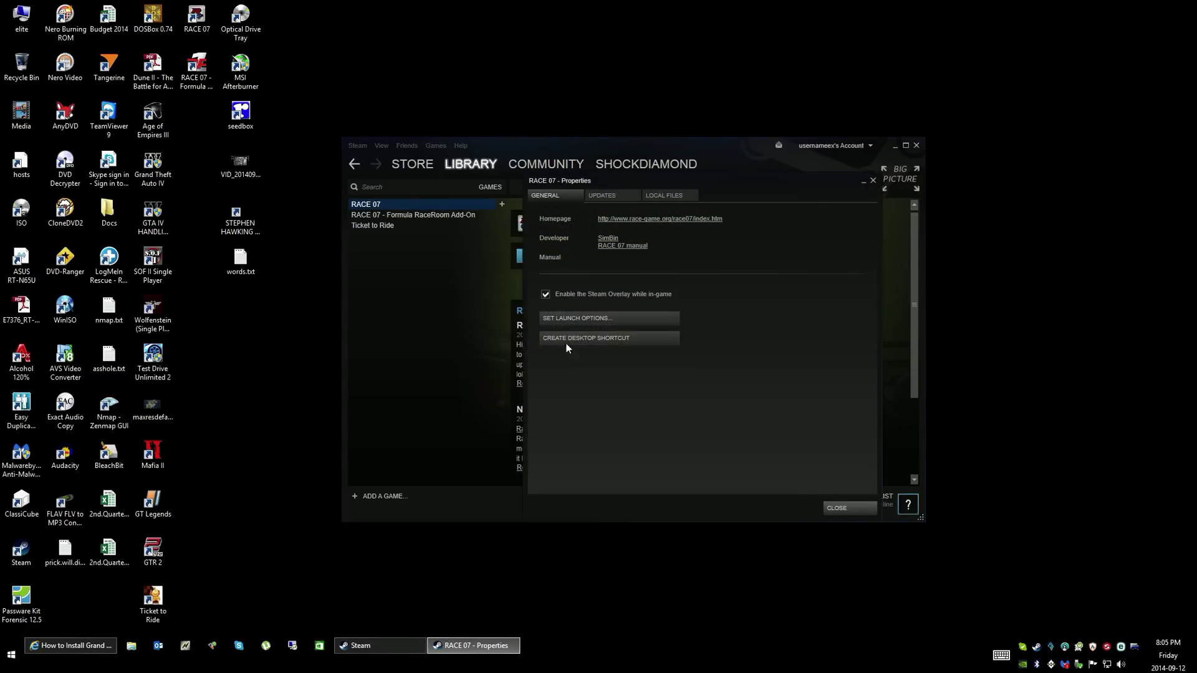
{"action": "left_click", "coordinate": [583, 316]}
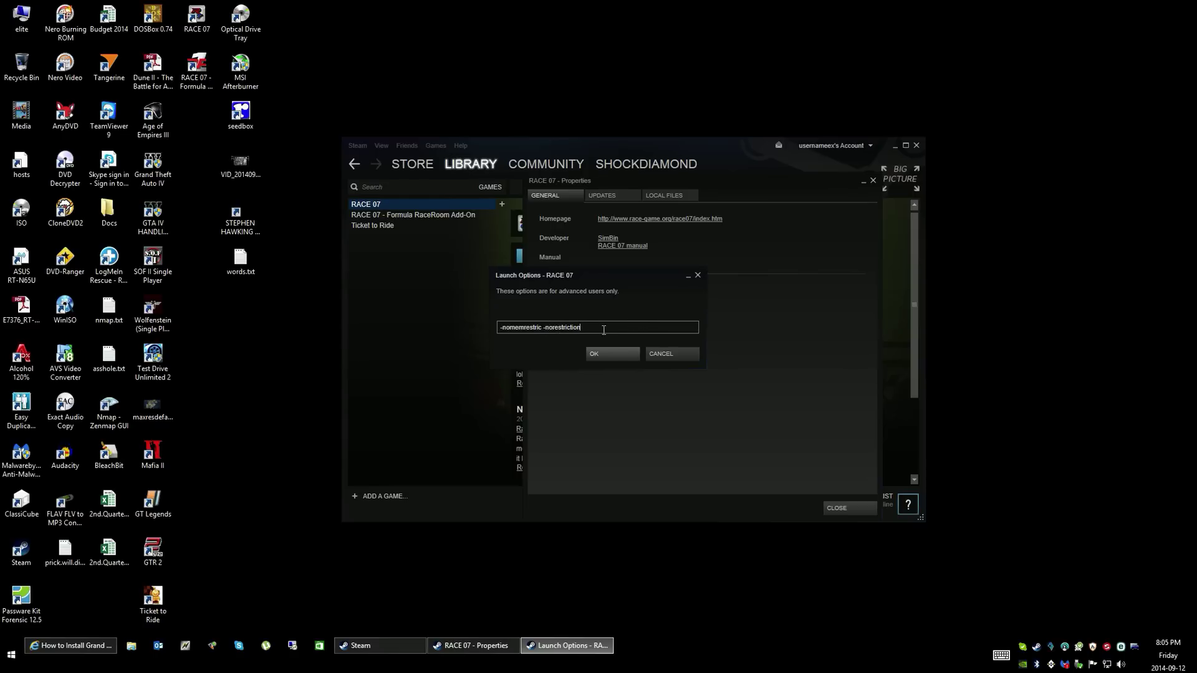
{"action": "key", "text": "Home"}
{"action": "key", "text": "shift+End"}
{"action": "key", "text": "Delete"}
{"action": "left_click", "coordinate": [598, 355]}
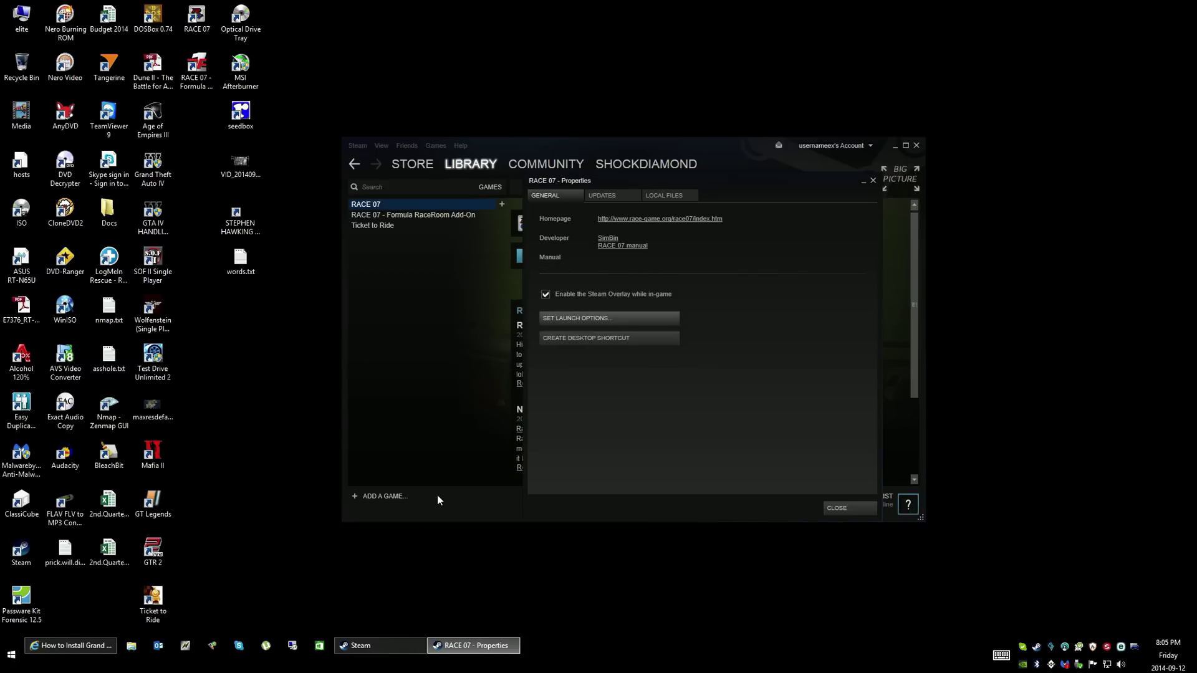
{"action": "left_click", "coordinate": [915, 145]}
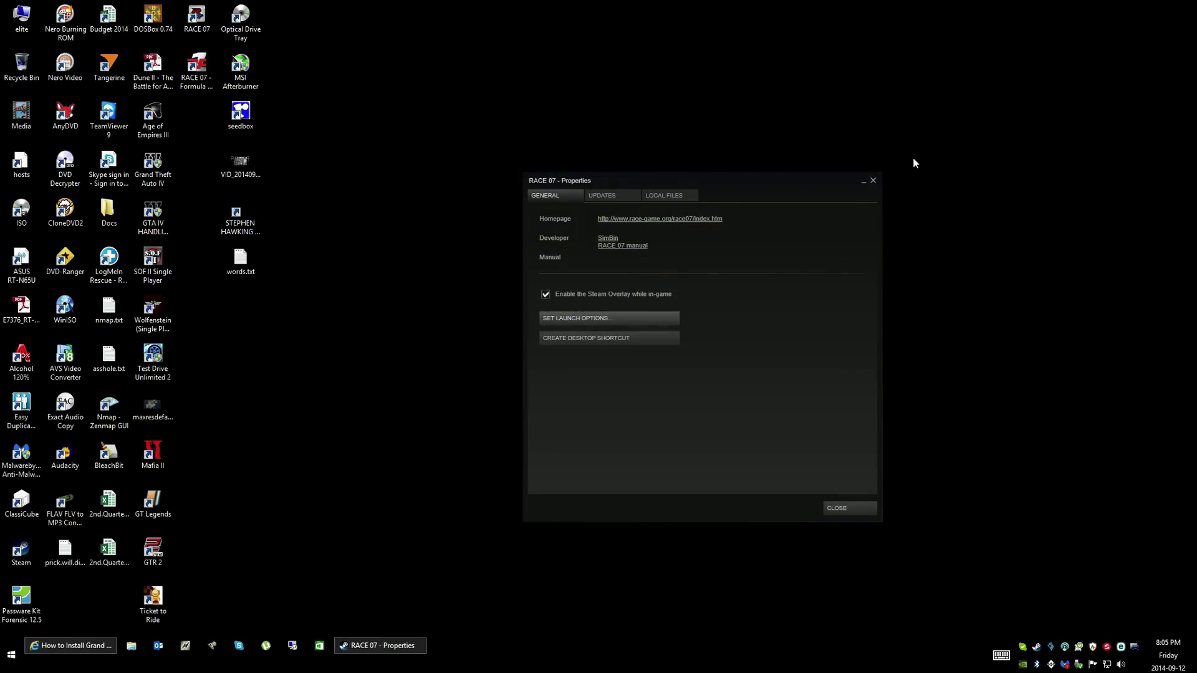
Step: Dismiss the remaining RACE 07 Properties window with Escape
{"action": "key", "text": "Escape"}
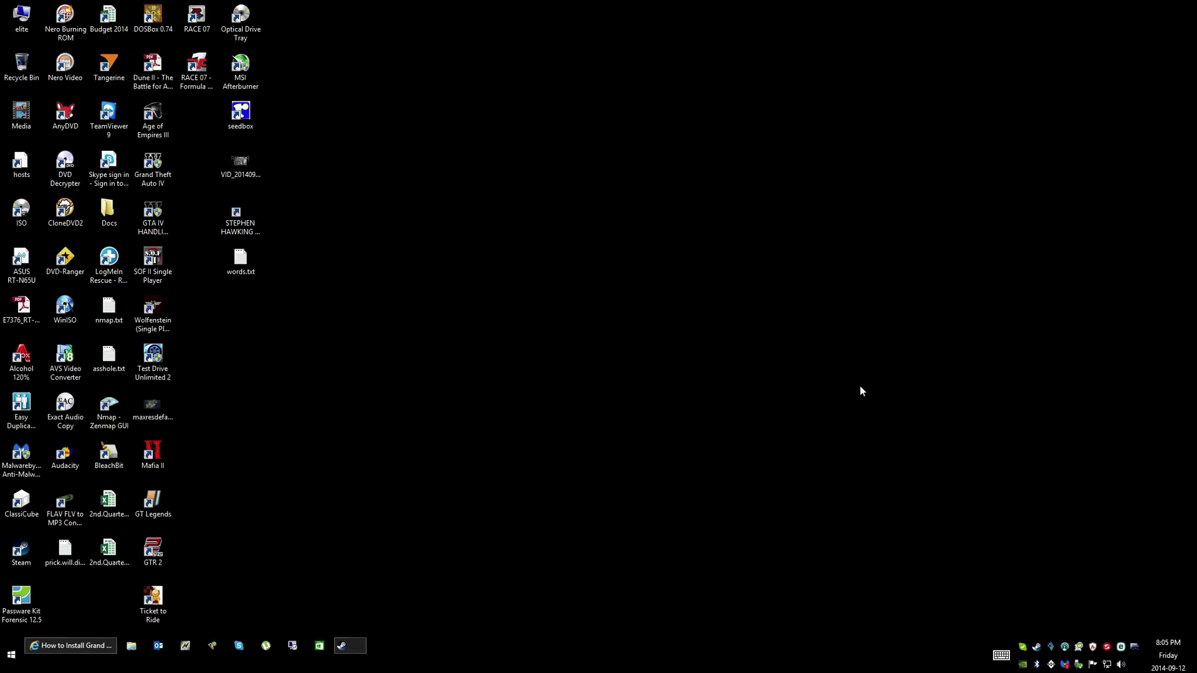